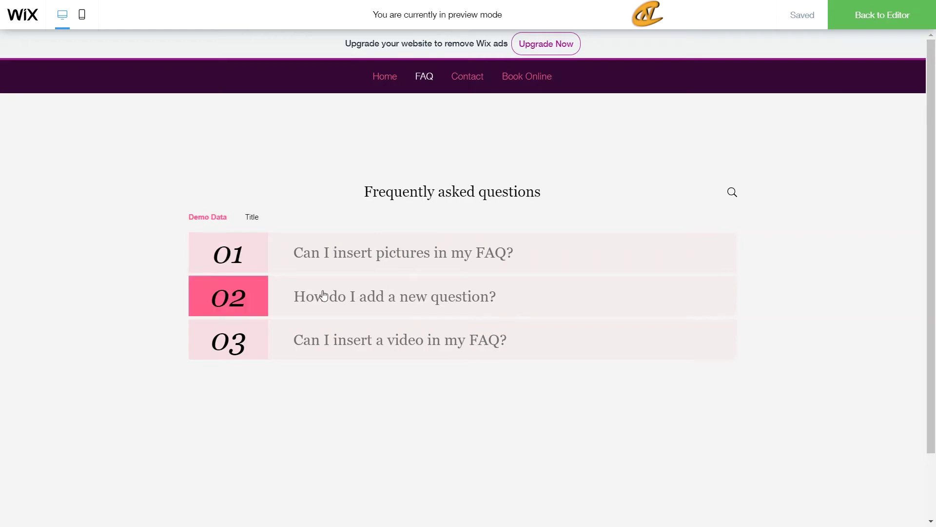
- Expand question 02 in the FAQ page preview to reveal its answer
{"action": "left_click", "coordinate": [356, 297]}
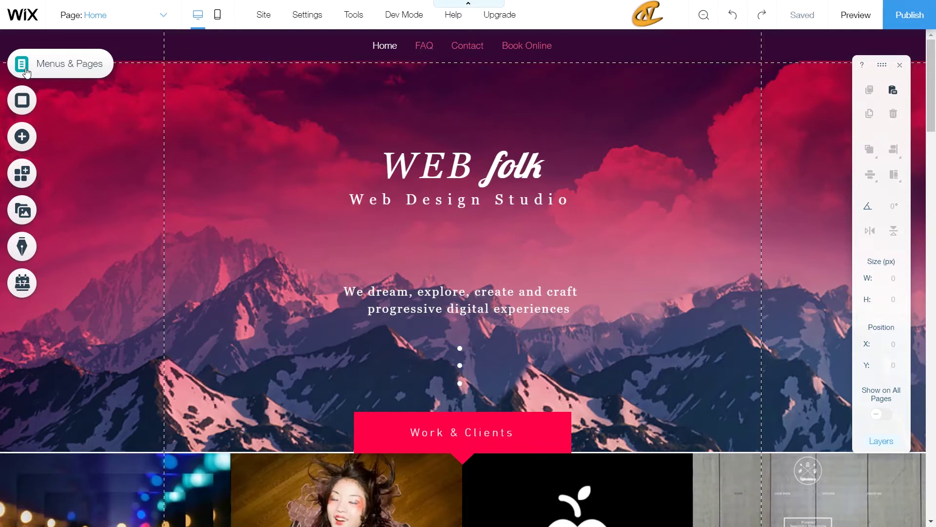
- Switch to the blank FAQ page and stretch its height from 605 to 738 px
{"action": "left_click", "coordinate": [25, 70]}
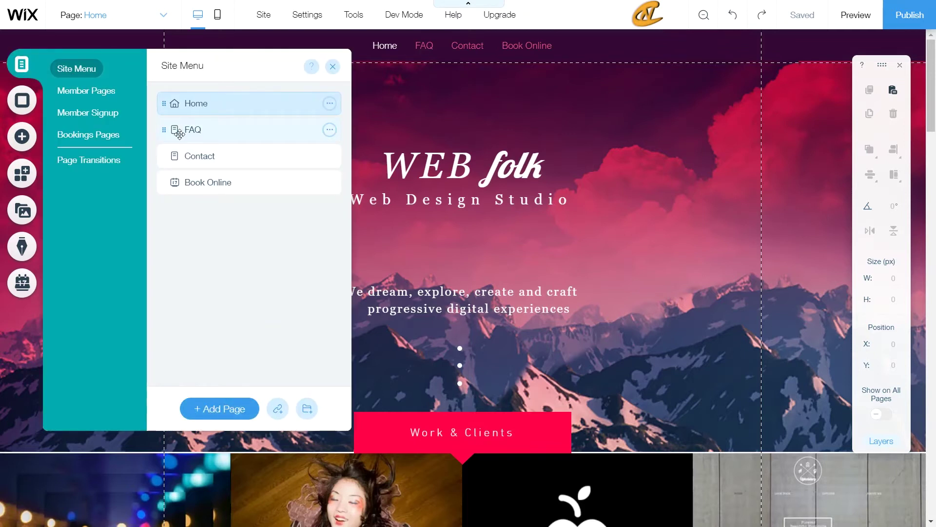
{"action": "left_click", "coordinate": [227, 128]}
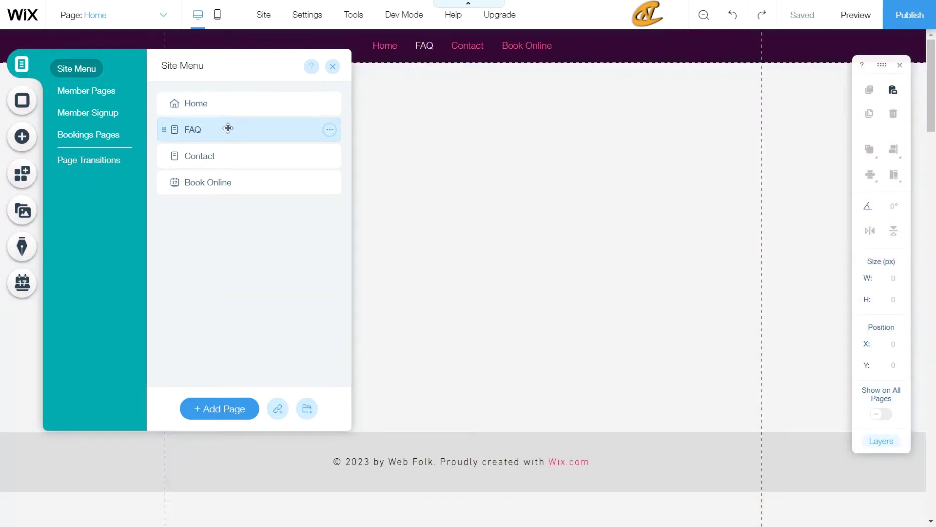
{"action": "left_click", "coordinate": [333, 69]}
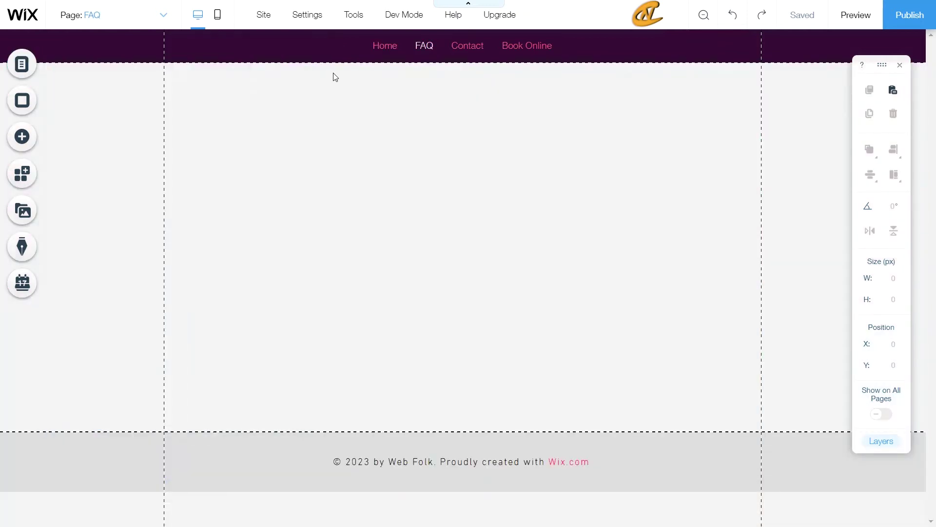
{"action": "left_click", "coordinate": [488, 249]}
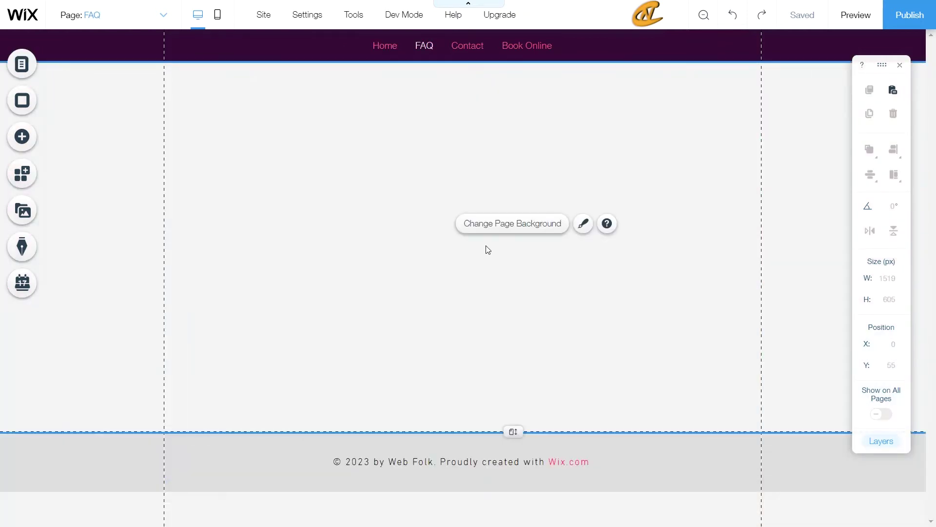
{"action": "left_click_drag", "start_coordinate": [510, 431], "coordinate": [528, 510]}
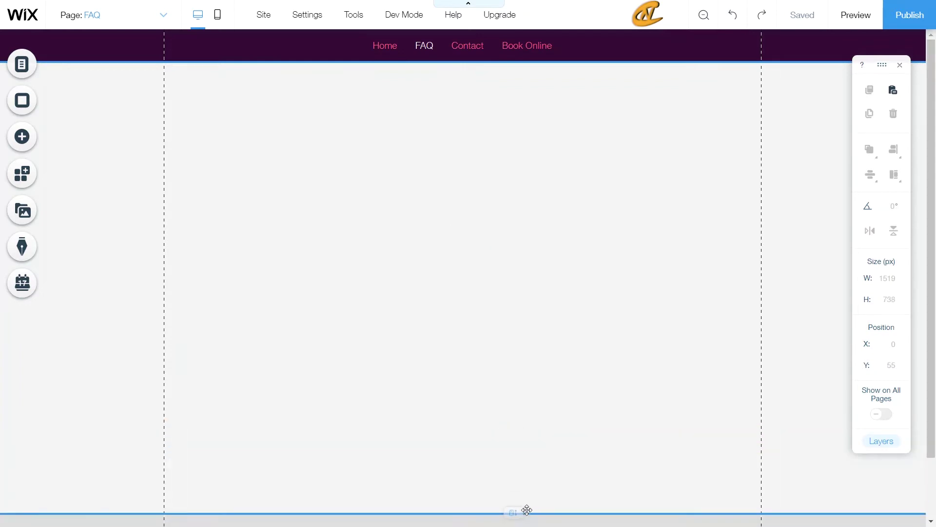
- Browse the Add Elements catalogue, then close it without adding anything
{"action": "left_click", "coordinate": [20, 146]}
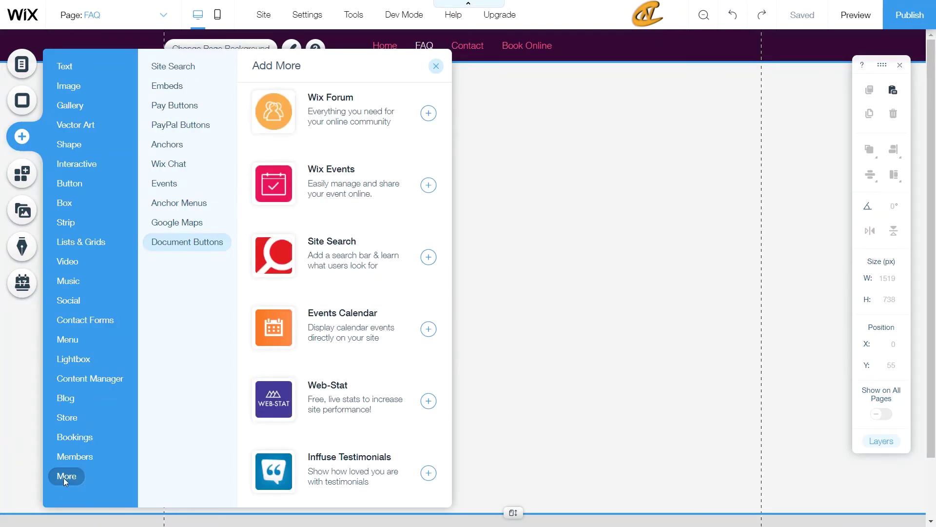
{"action": "scroll", "coordinate": [397, 260], "scroll_direction": "down", "scroll_amount": 6}
{"action": "scroll", "coordinate": [397, 260], "scroll_direction": "down", "scroll_amount": 2}
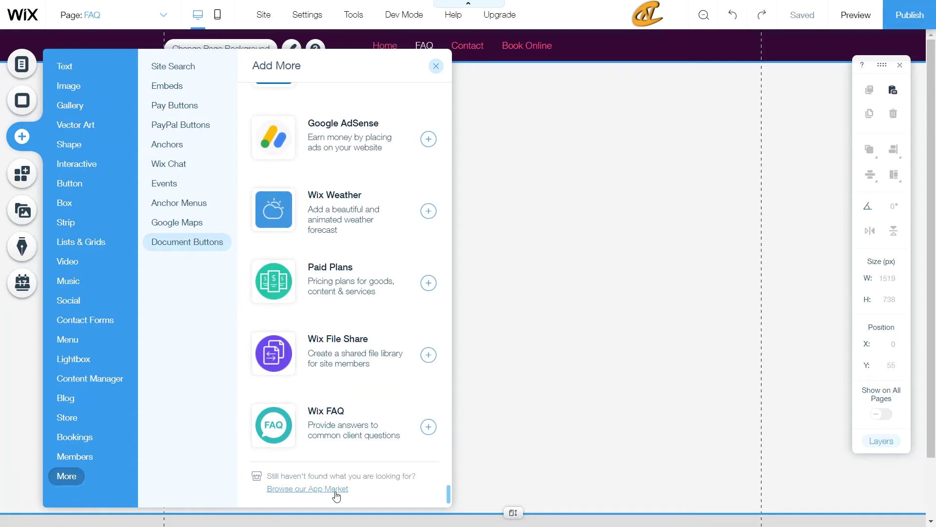
{"action": "left_click", "coordinate": [560, 257]}
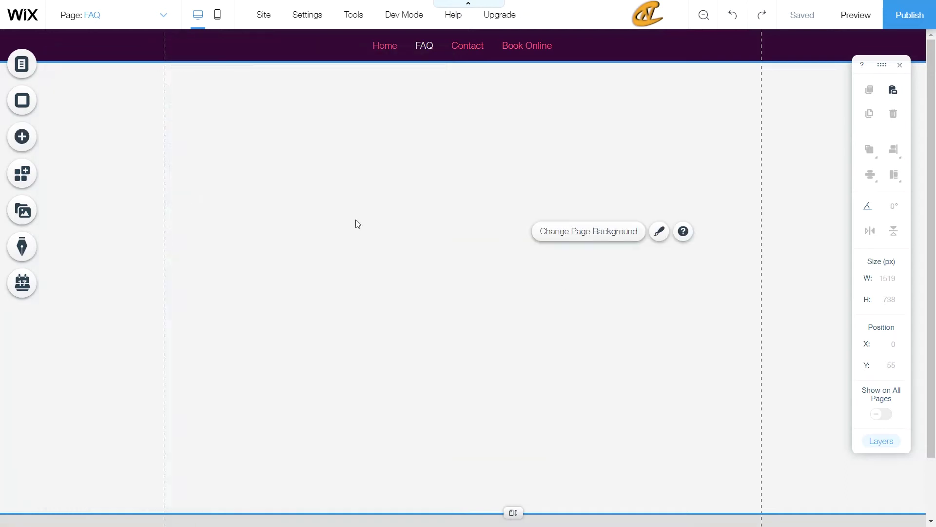
- Search the App Market for FAQ and add the Wix FAQ app to the page
{"action": "left_click", "coordinate": [17, 173]}
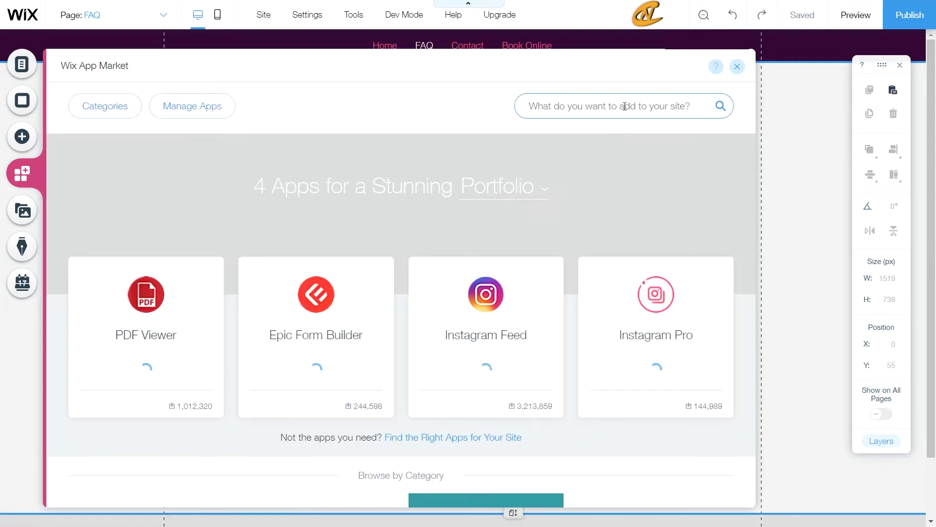
{"action": "left_click", "coordinate": [625, 106]}
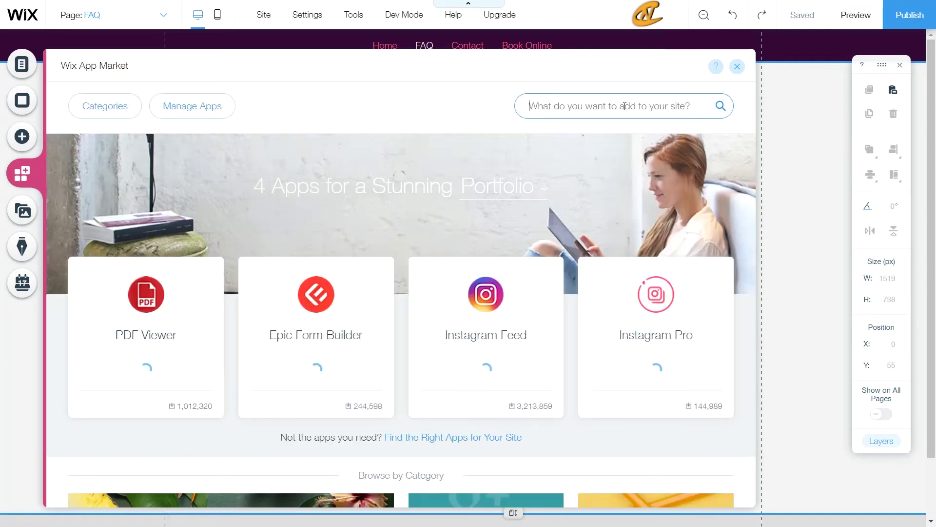
{"action": "type", "text": "F"}
{"action": "key", "text": "BackSpace"}
{"action": "type", "text": "FAQ"}
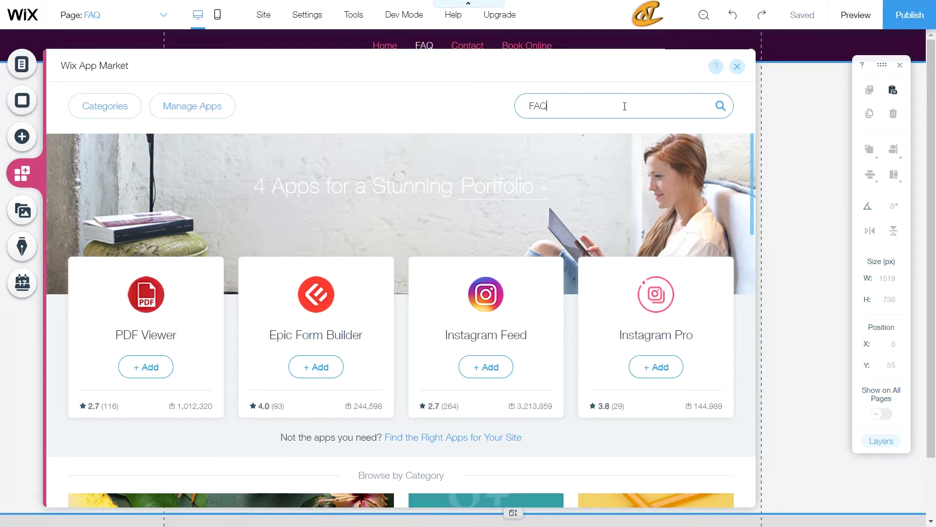
{"action": "left_click", "coordinate": [720, 107]}
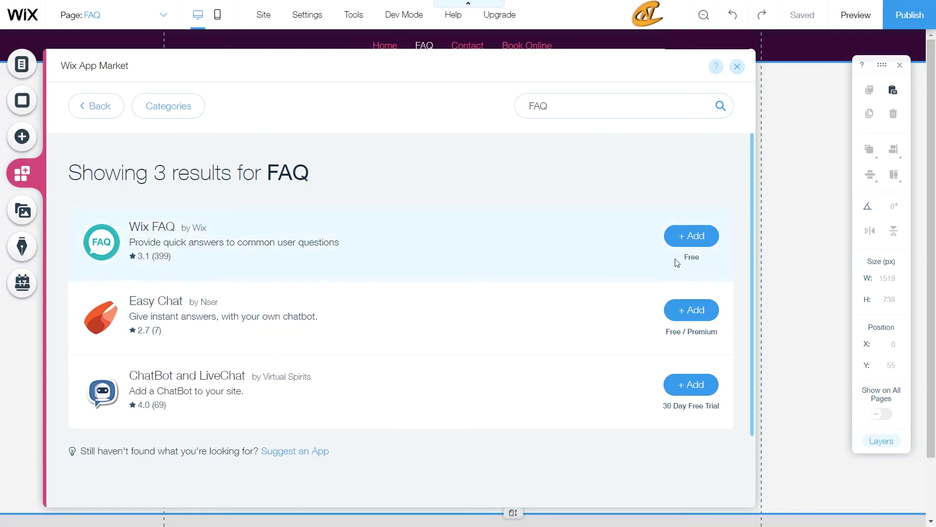
{"action": "left_click", "coordinate": [678, 238]}
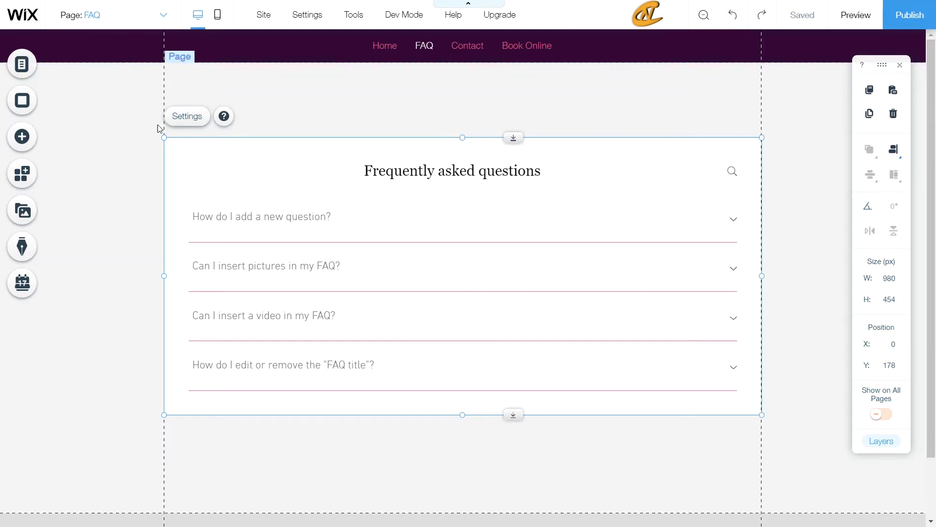
- Open the FAQ widget's Settings panel at the Layouts section
{"action": "left_click", "coordinate": [189, 115]}
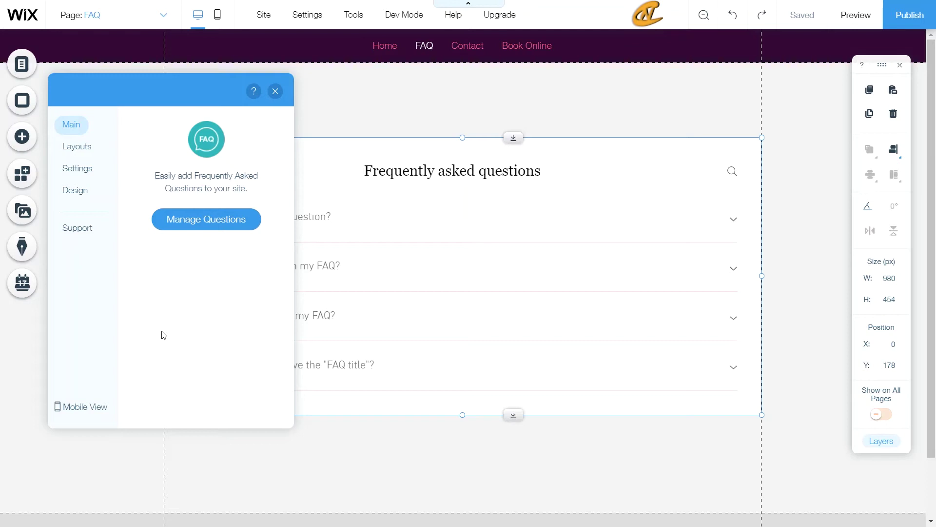
{"action": "left_click", "coordinate": [77, 149]}
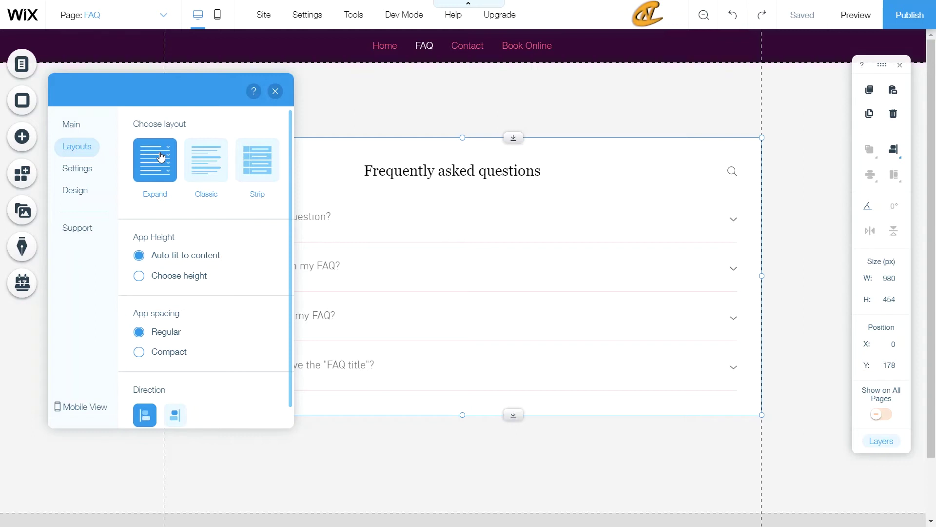
- Set the FAQ app to the Strip layout with Compact spacing and Left to Right direction
{"action": "left_click", "coordinate": [211, 159]}
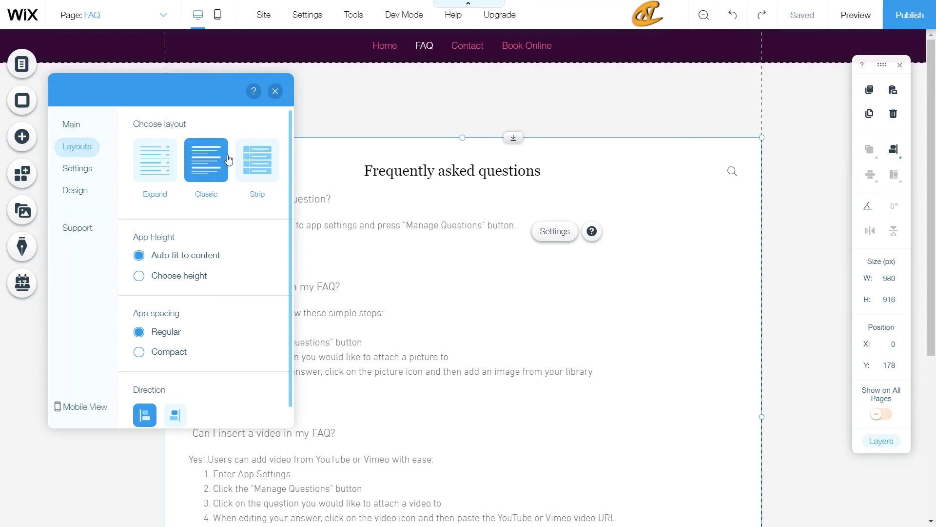
{"action": "left_click", "coordinate": [257, 167]}
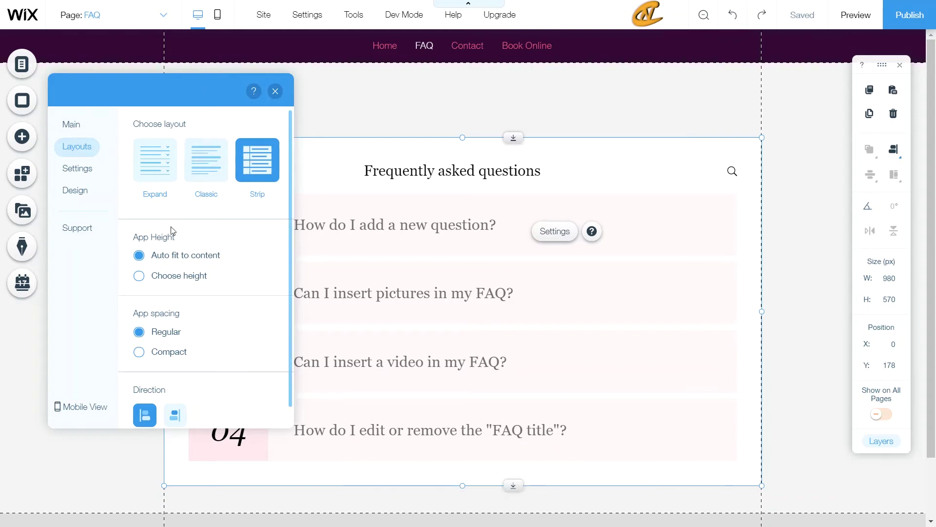
{"action": "scroll", "coordinate": [172, 231], "scroll_direction": "down", "scroll_amount": 1}
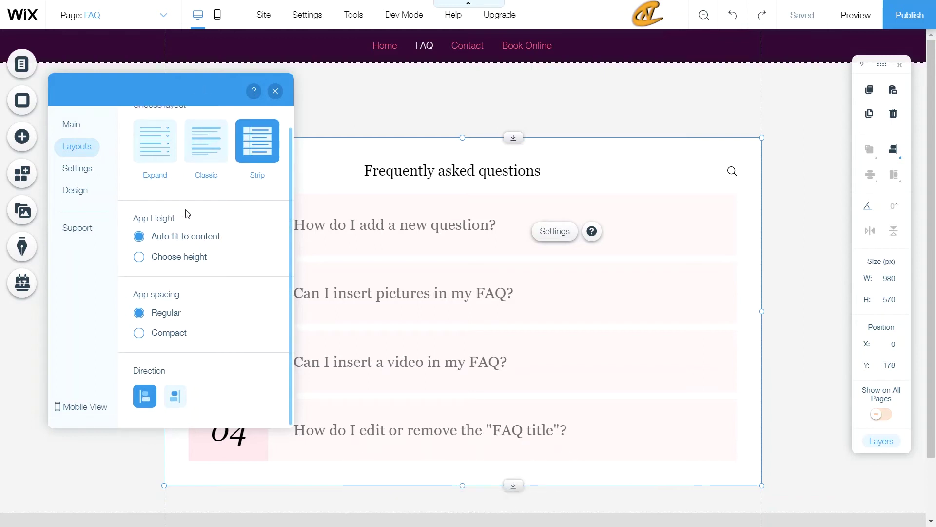
{"action": "left_click", "coordinate": [164, 337]}
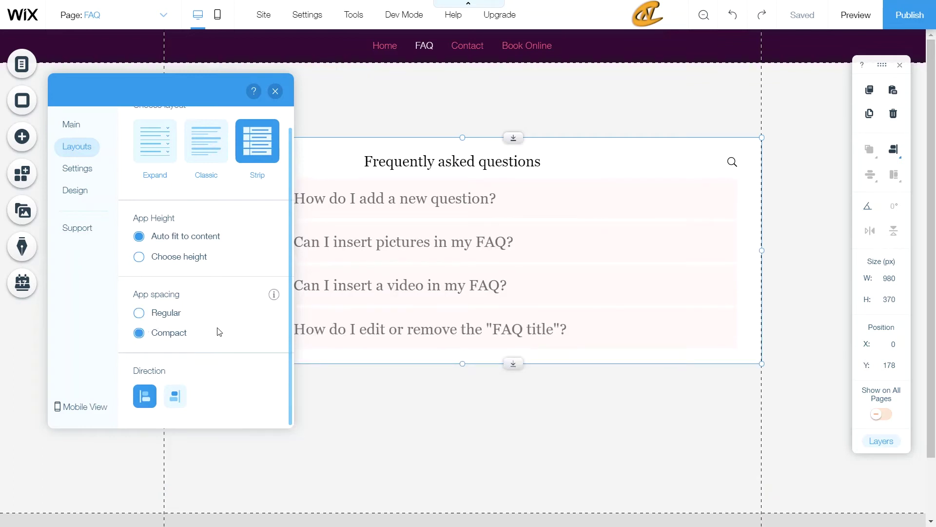
{"action": "left_click", "coordinate": [175, 396]}
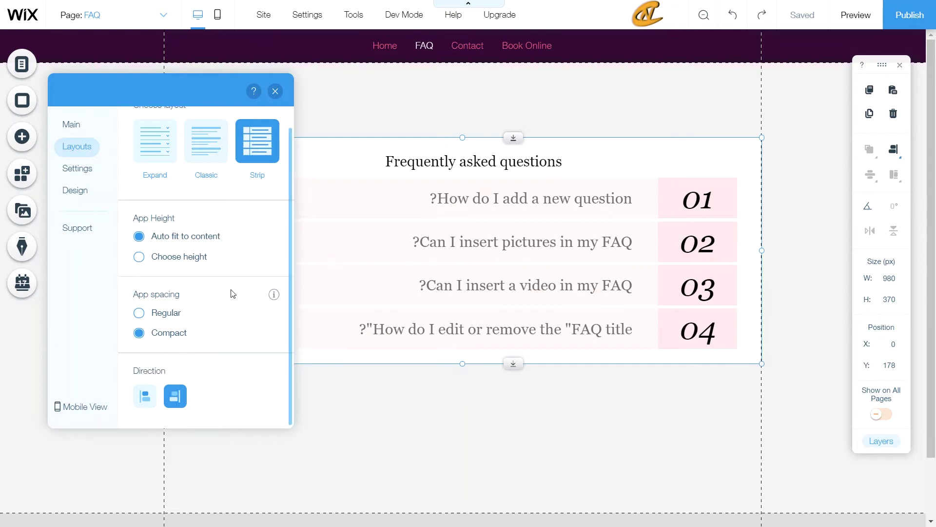
{"action": "left_click", "coordinate": [145, 404]}
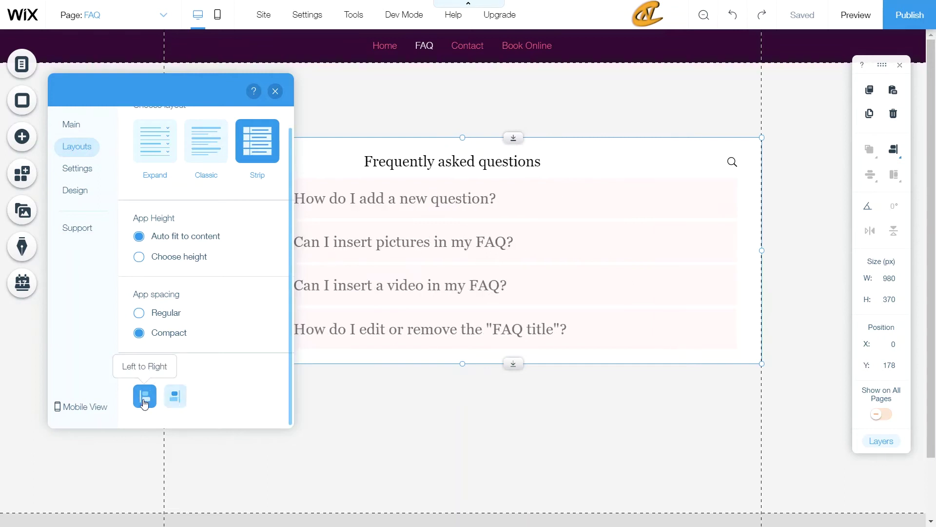
{"action": "left_click", "coordinate": [84, 176]}
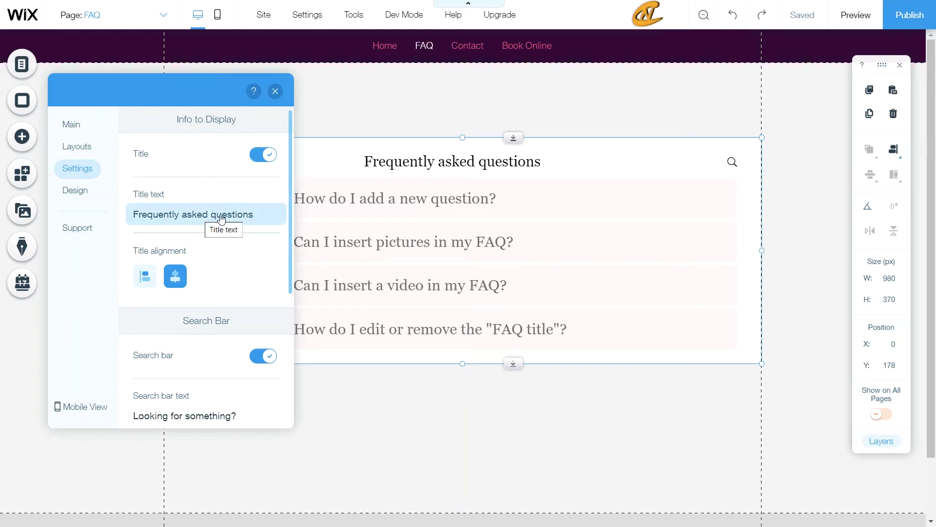
- Keep the FAQ search bar switched on
{"action": "scroll", "coordinate": [203, 243], "scroll_direction": "down", "scroll_amount": 4}
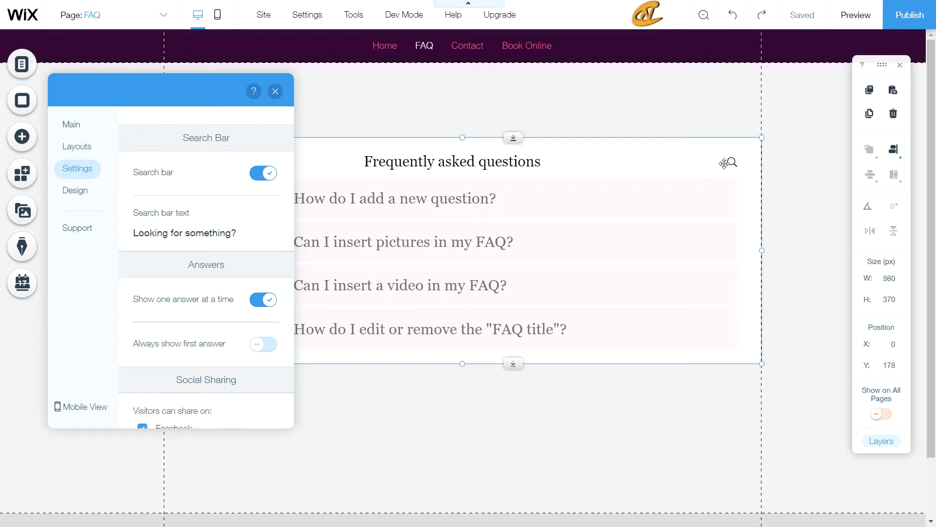
{"action": "left_click", "coordinate": [257, 177]}
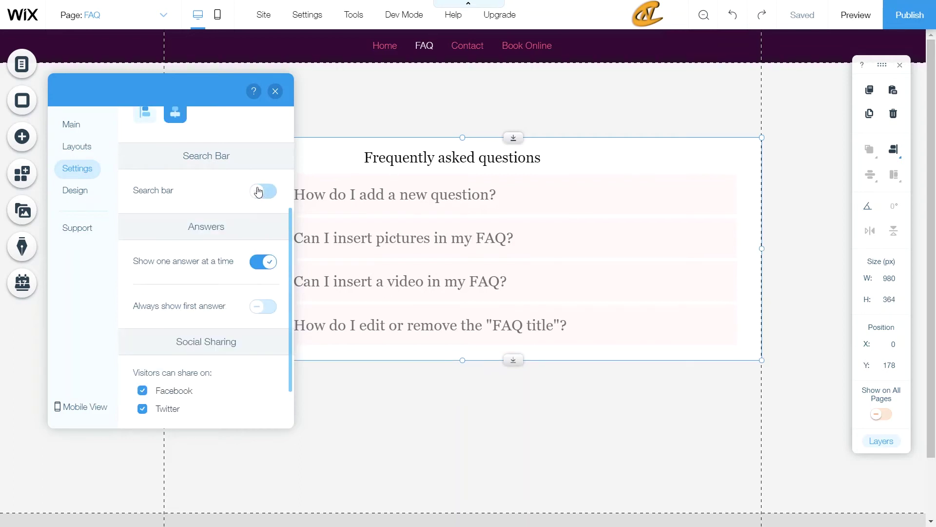
{"action": "left_click", "coordinate": [262, 191]}
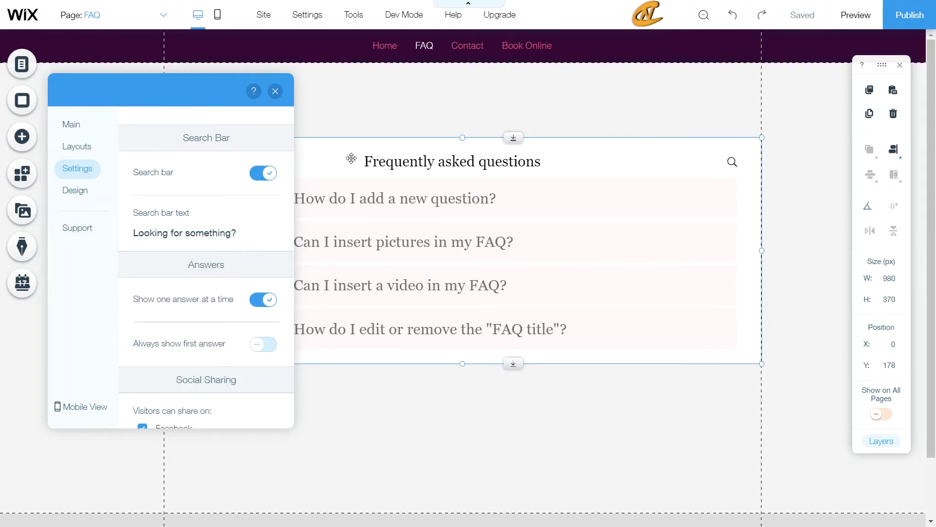
{"action": "left_click", "coordinate": [264, 173]}
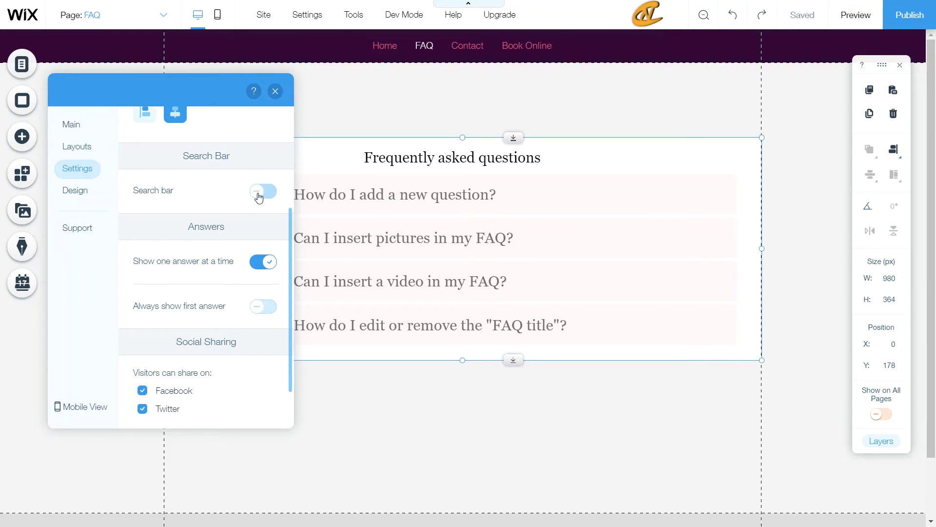
{"action": "left_click", "coordinate": [259, 195]}
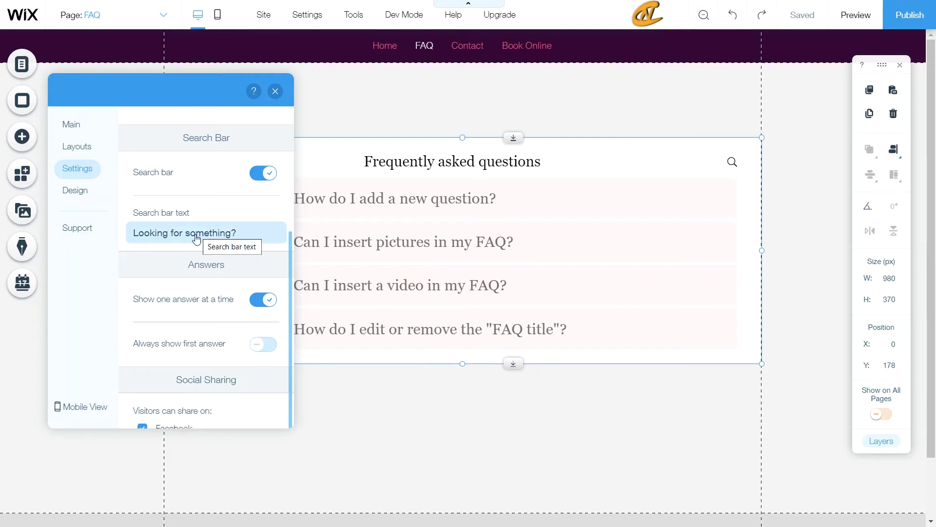
- Leave Always show first answer turned off so every answer starts collapsed
{"action": "scroll", "coordinate": [191, 240], "scroll_direction": "down", "scroll_amount": 1}
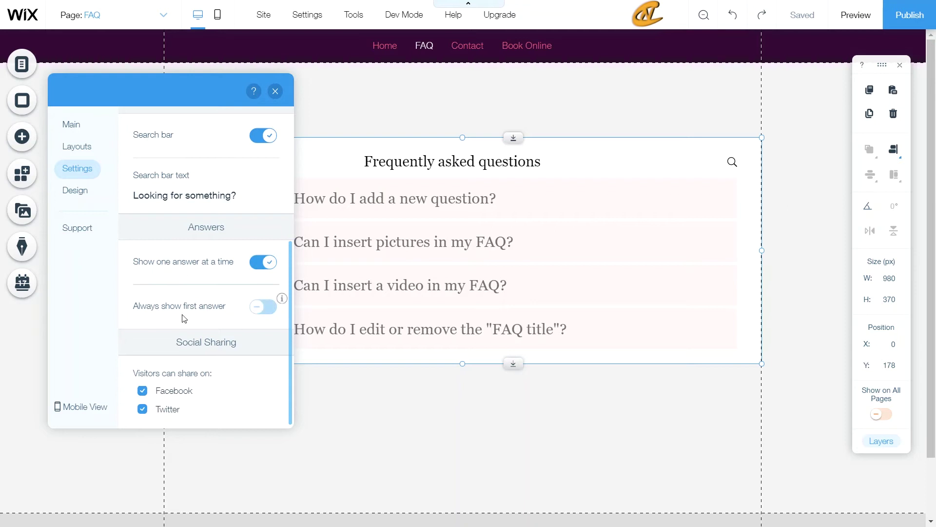
{"action": "left_click", "coordinate": [270, 306]}
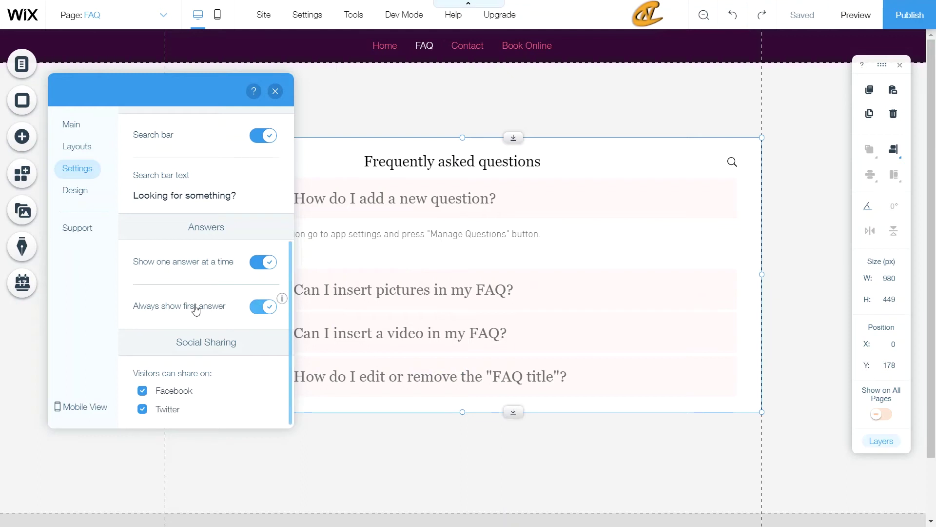
{"action": "left_click", "coordinate": [261, 309]}
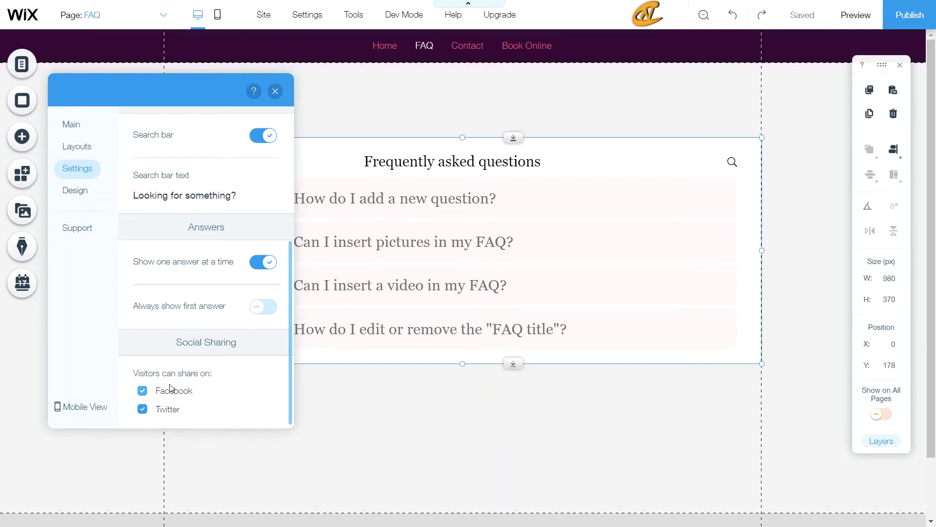
{"action": "left_click", "coordinate": [72, 195]}
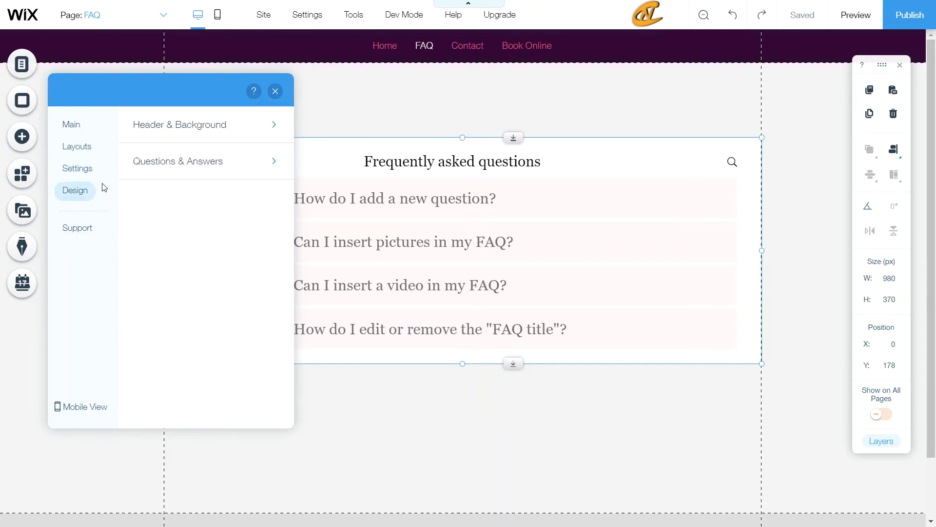
- Set the FAQ app background opacity to 0% under Header & Background
{"action": "left_click", "coordinate": [183, 133]}
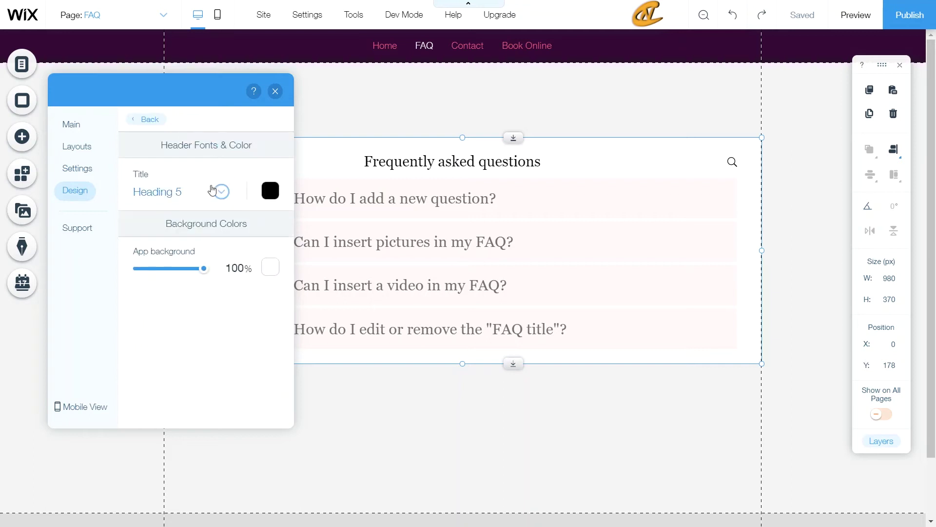
{"action": "left_click_drag", "start_coordinate": [182, 272], "coordinate": [110, 292]}
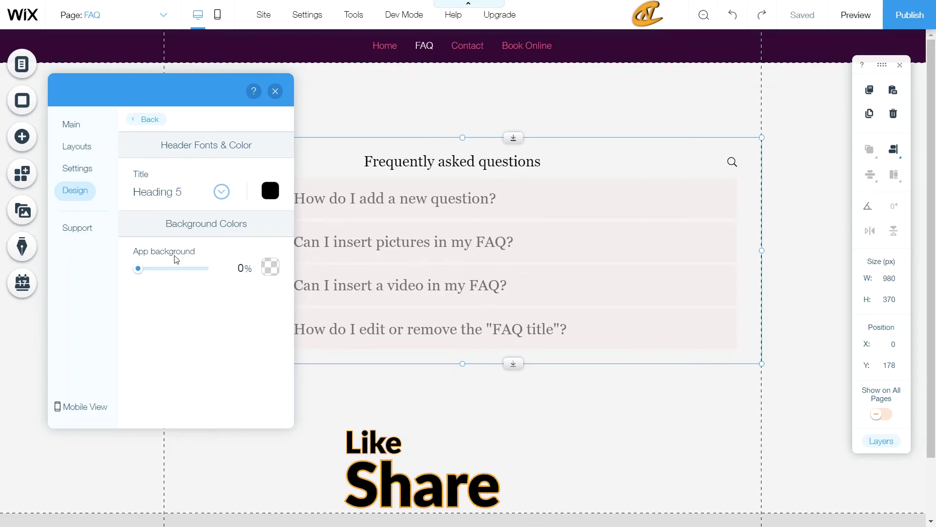
{"action": "left_click", "coordinate": [144, 121]}
{"action": "left_click", "coordinate": [205, 177]}
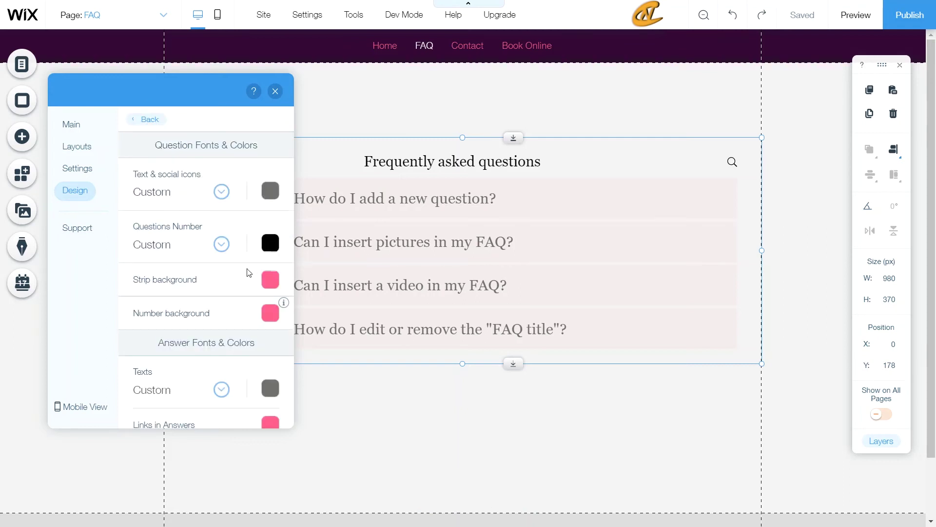
- Look through the Question Fonts & Colors options unchanged, then return to the FAQ app's Main settings
{"action": "scroll", "coordinate": [234, 246], "scroll_direction": "down", "scroll_amount": 2}
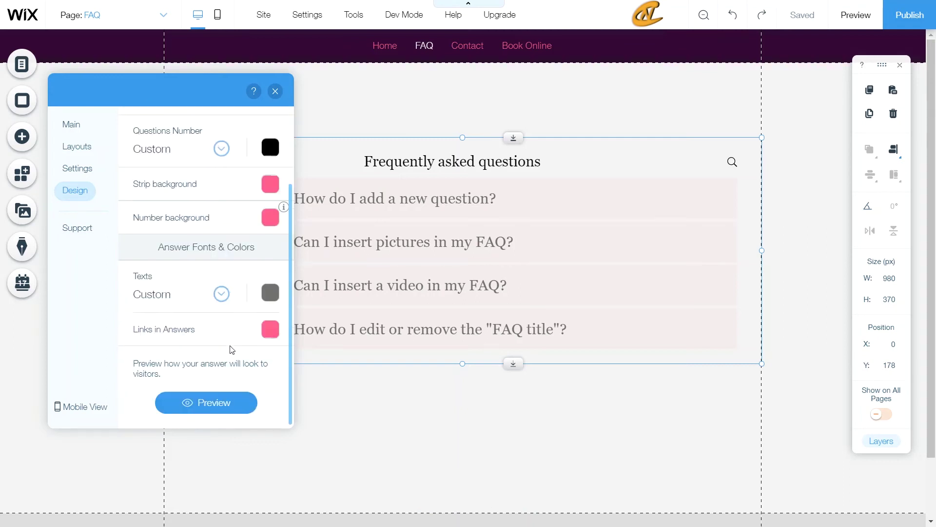
{"action": "scroll", "coordinate": [227, 202], "scroll_direction": "up", "scroll_amount": 2}
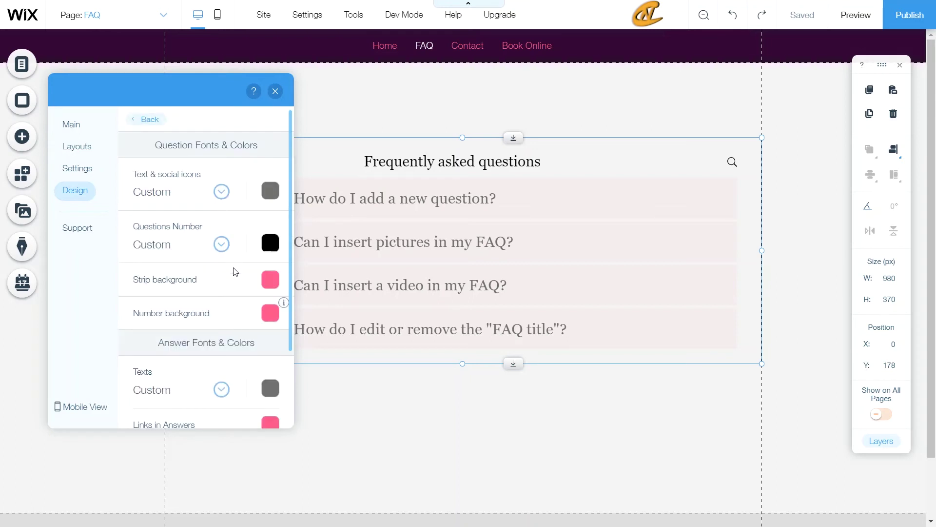
{"action": "scroll", "coordinate": [234, 254], "scroll_direction": "down", "scroll_amount": 1}
{"action": "left_click_drag", "start_coordinate": [195, 88], "coordinate": [242, 91]}
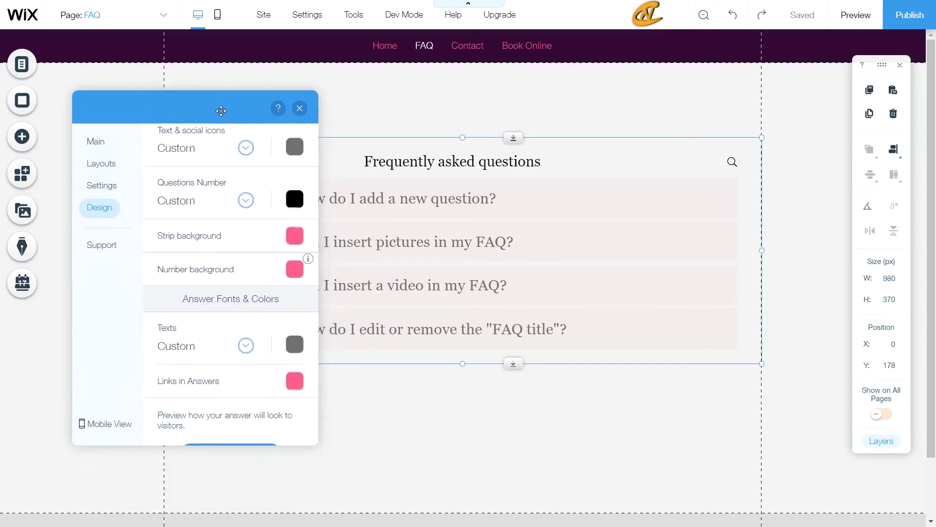
{"action": "scroll", "coordinate": [203, 207], "scroll_direction": "up", "scroll_amount": 1}
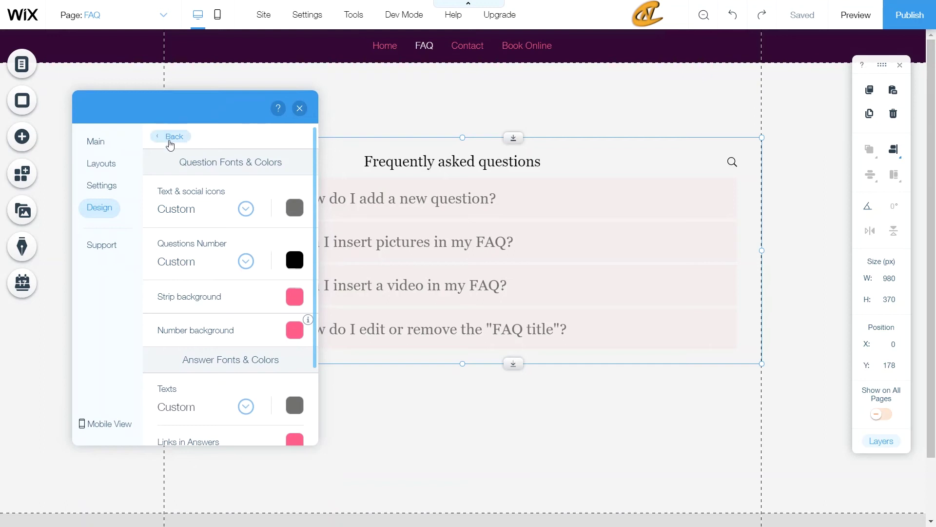
{"action": "scroll", "coordinate": [171, 166], "scroll_direction": "down", "scroll_amount": 2}
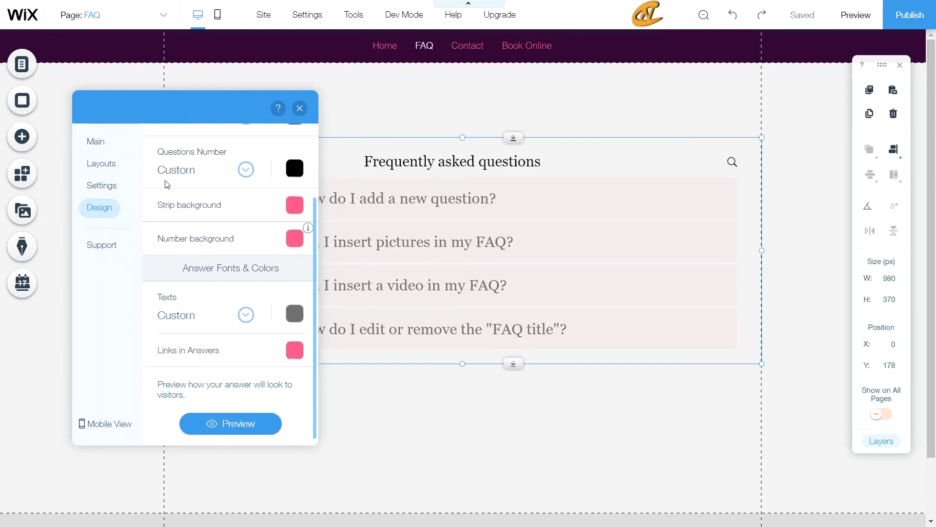
{"action": "scroll", "coordinate": [166, 185], "scroll_direction": "up", "scroll_amount": 2}
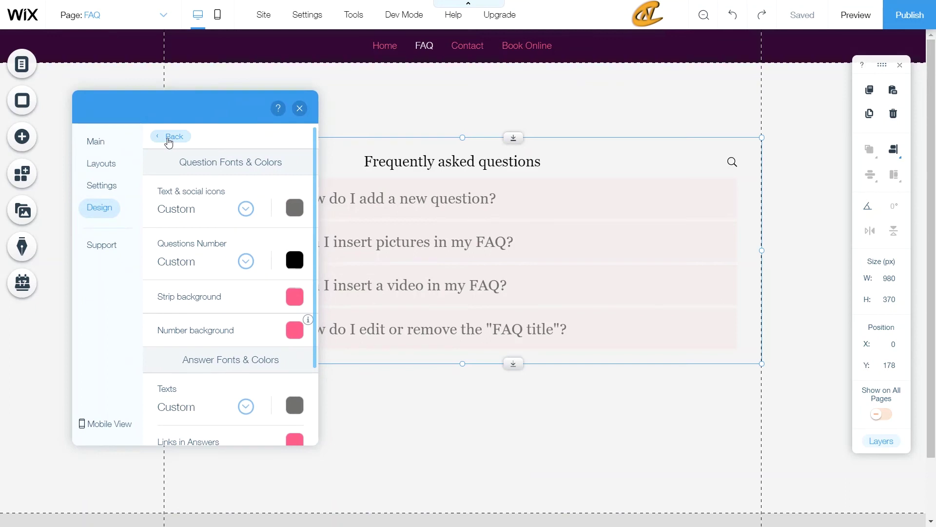
{"action": "left_click", "coordinate": [169, 138]}
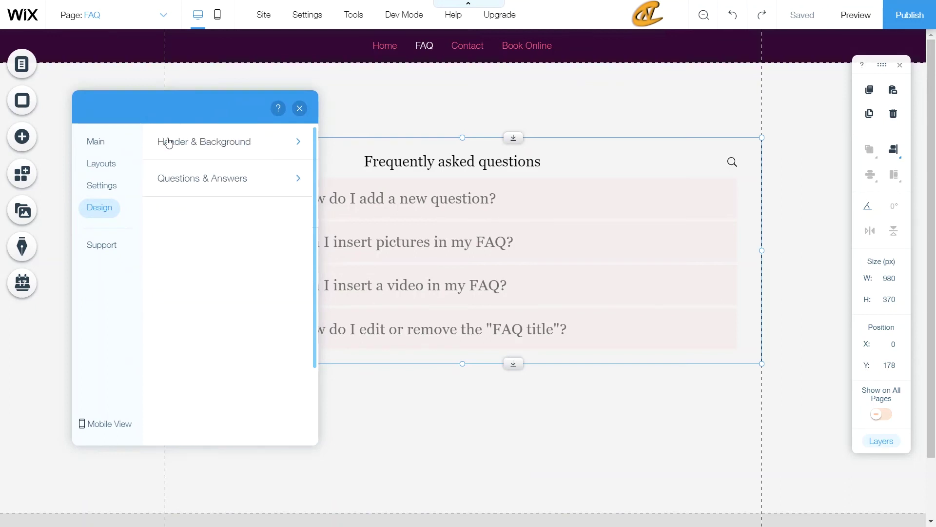
{"action": "left_click", "coordinate": [91, 144]}
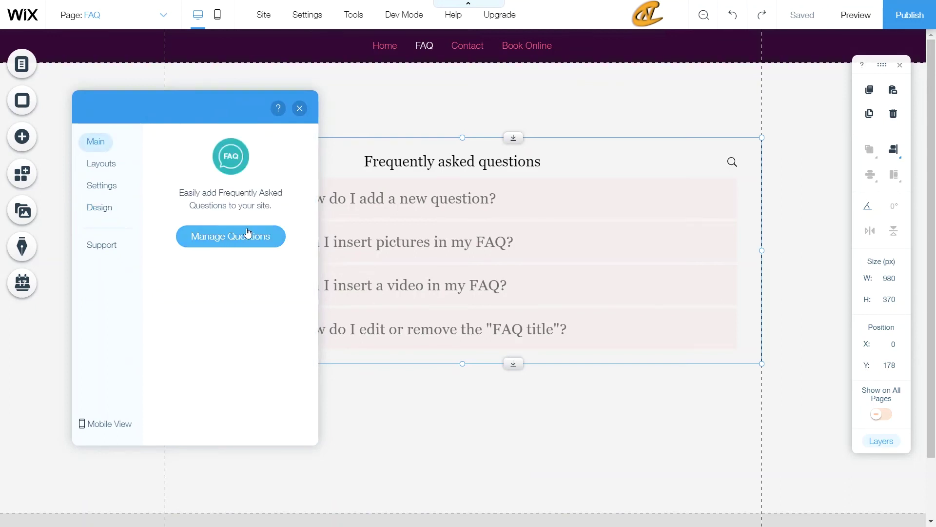
- Open Manage Questions and start editing the first demo question
{"action": "left_click", "coordinate": [210, 237]}
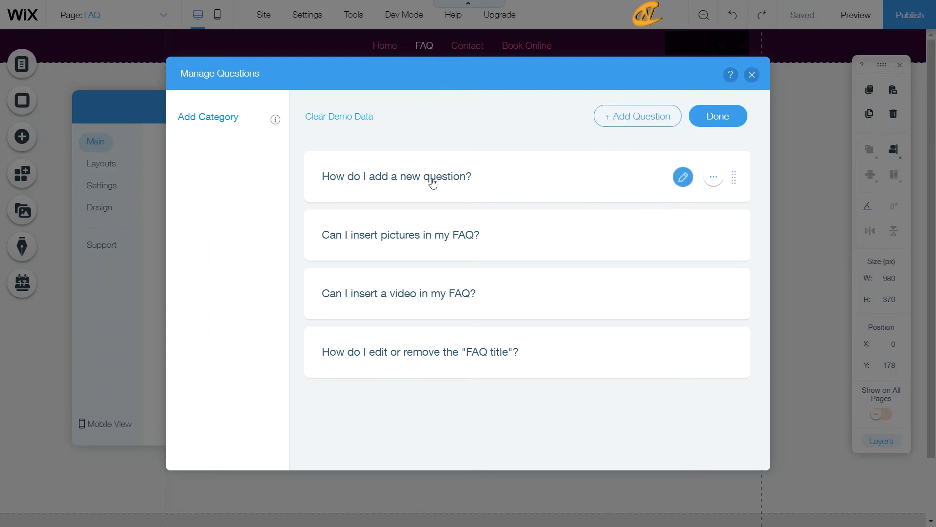
{"action": "left_click", "coordinate": [449, 178]}
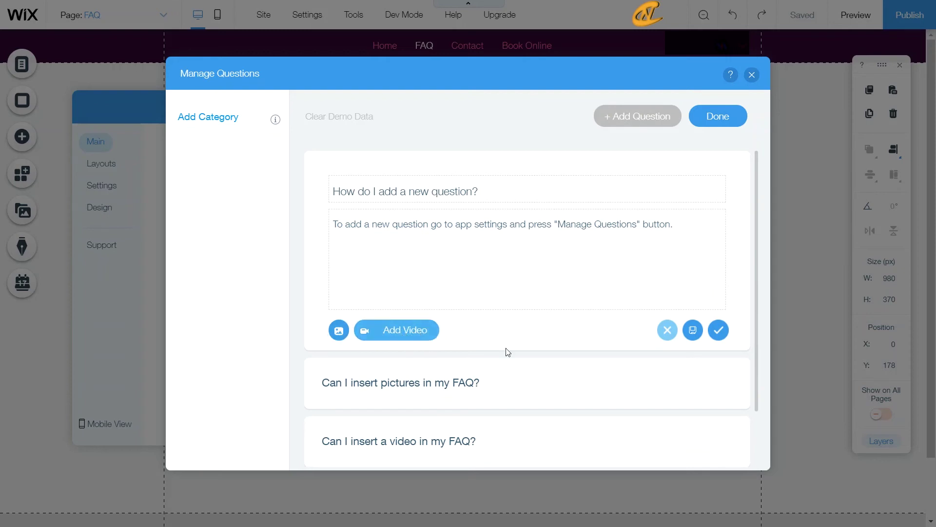
- Save the edited question 'How do I add a new question?' with the check-mark
{"action": "left_click", "coordinate": [719, 333]}
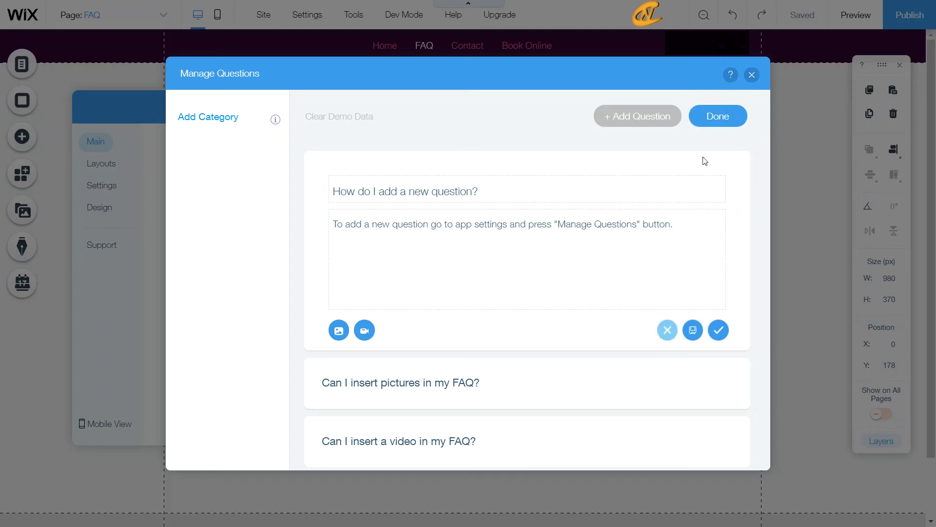
{"action": "left_click", "coordinate": [719, 330]}
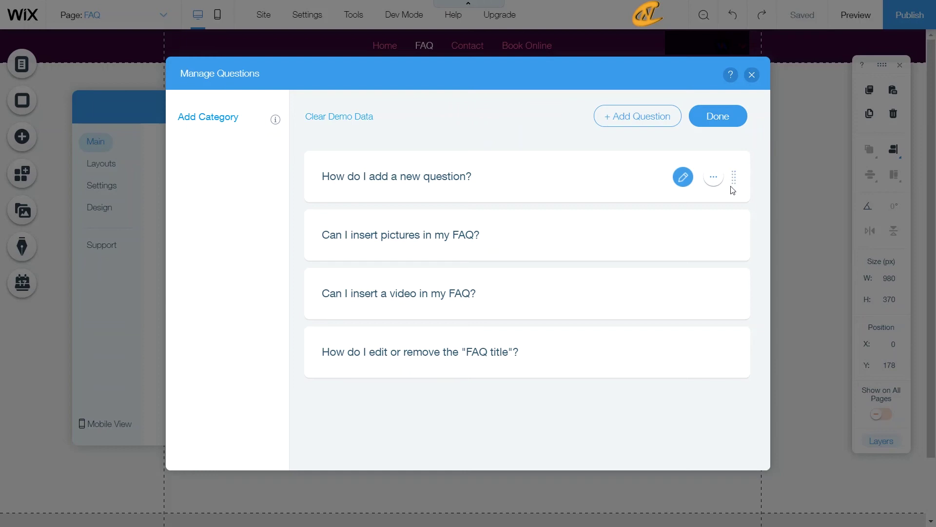
- Place 'How do I add a new question?' second, below the pictures question, and add a new category
{"action": "left_click_drag", "start_coordinate": [734, 174], "coordinate": [741, 242]}
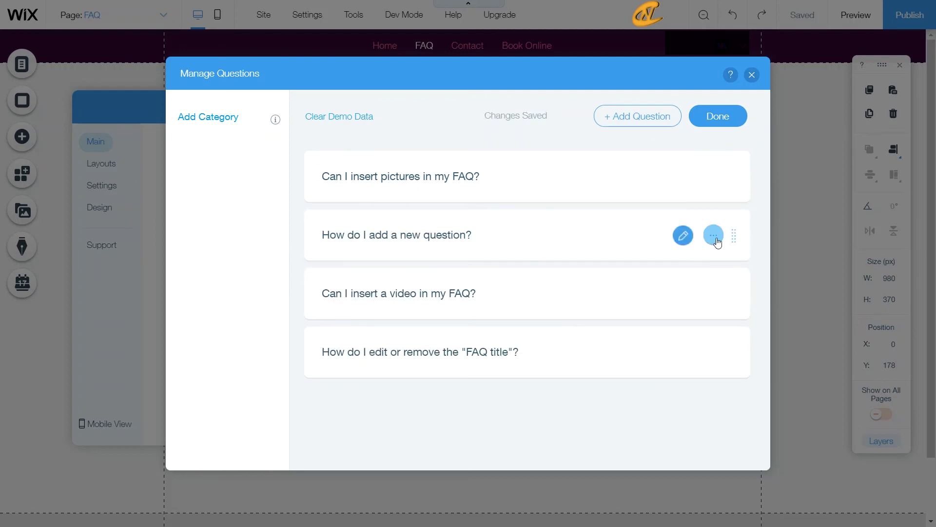
{"action": "left_click", "coordinate": [715, 239]}
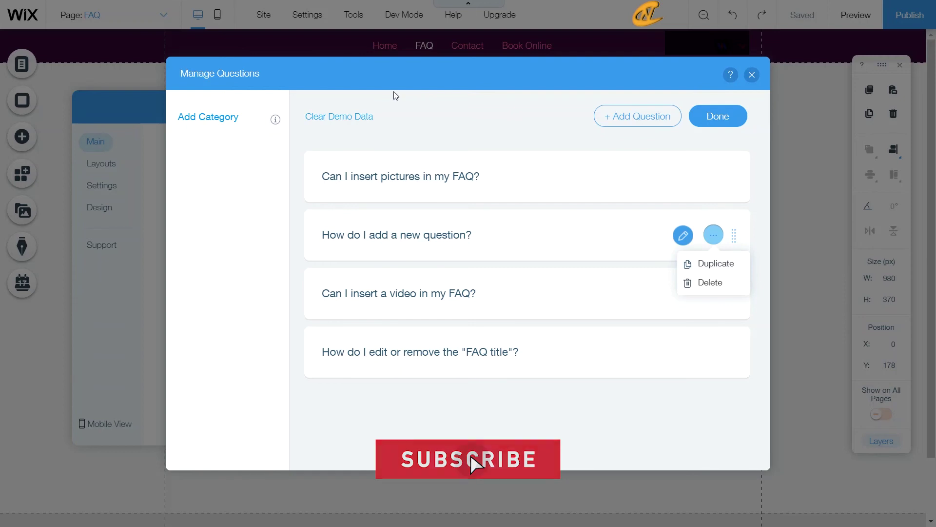
{"action": "left_click", "coordinate": [260, 138]}
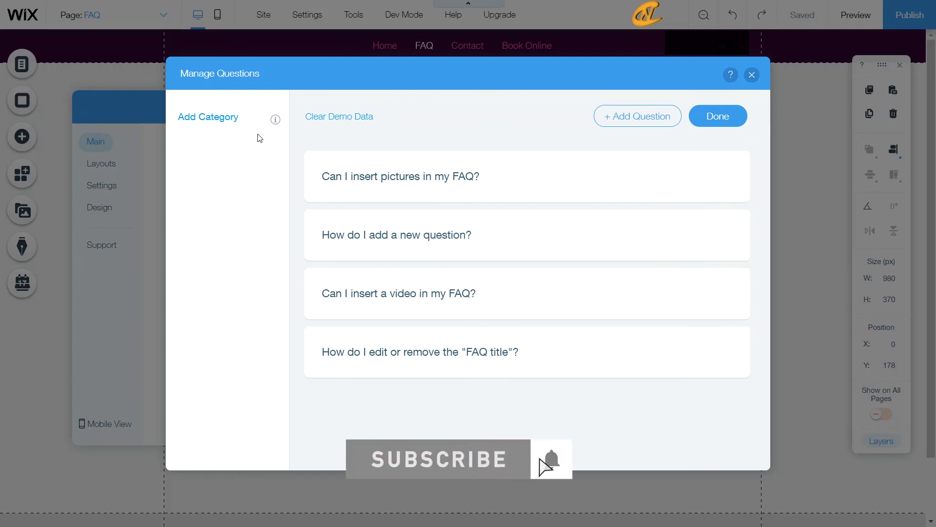
{"action": "left_click", "coordinate": [219, 123]}
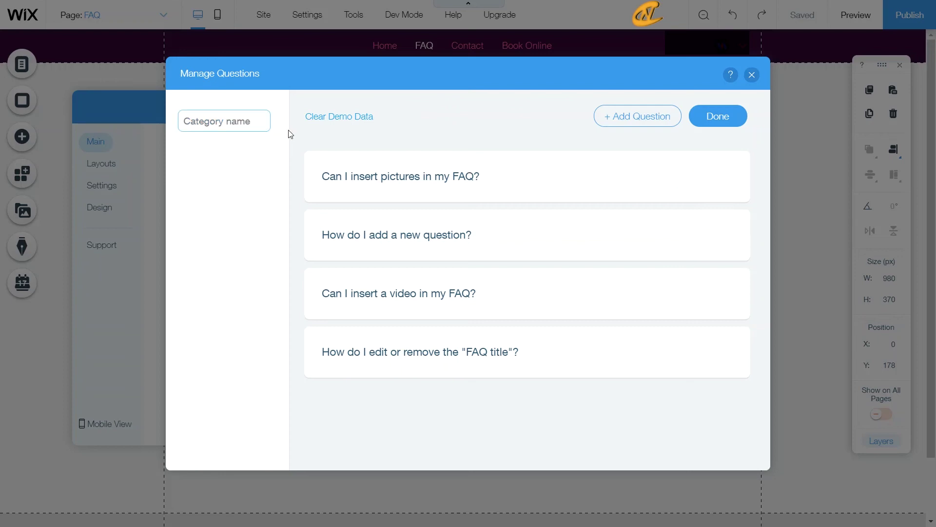
- Name the new category 'Demo Data', then add a second, empty category named 'Title'
{"action": "type", "text": "Demo Data"}
{"action": "key", "text": "Return"}
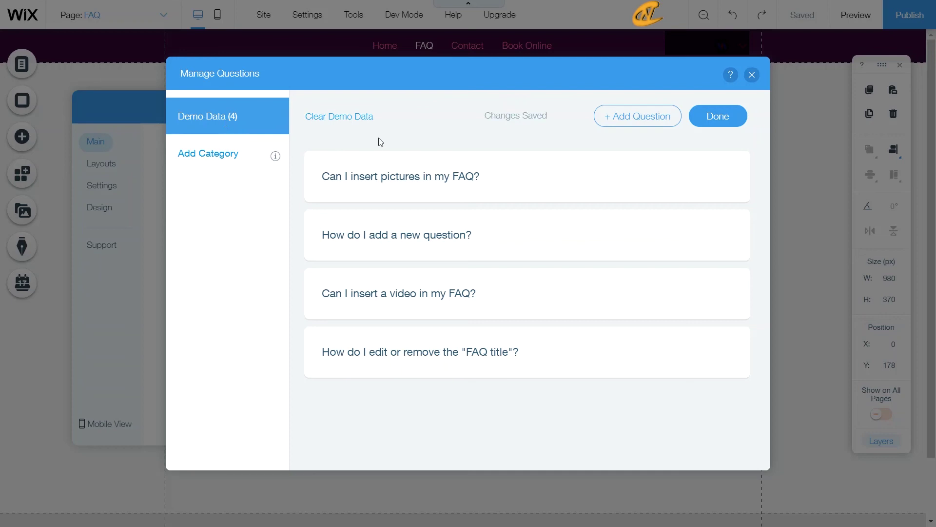
{"action": "left_click", "coordinate": [229, 159]}
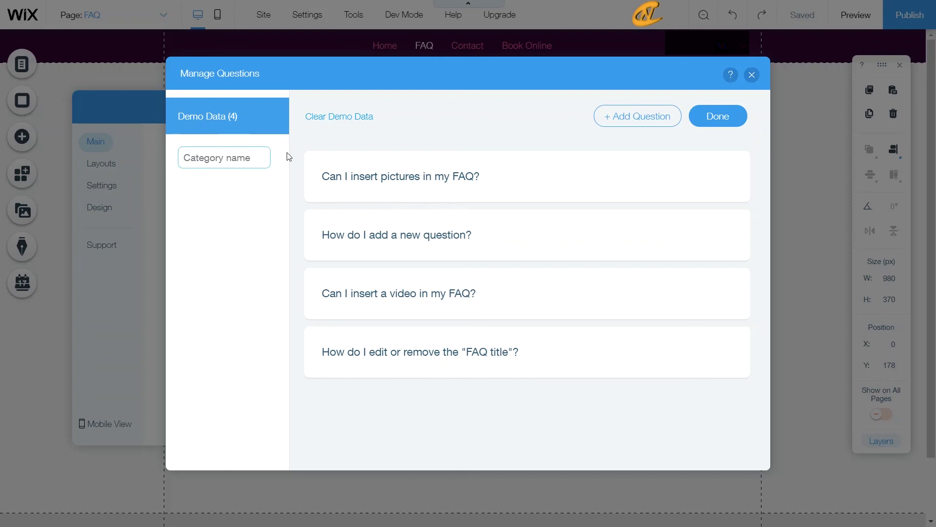
{"action": "type", "text": "T"}
{"action": "key", "text": "BackSpace"}
{"action": "key", "text": "Return"}
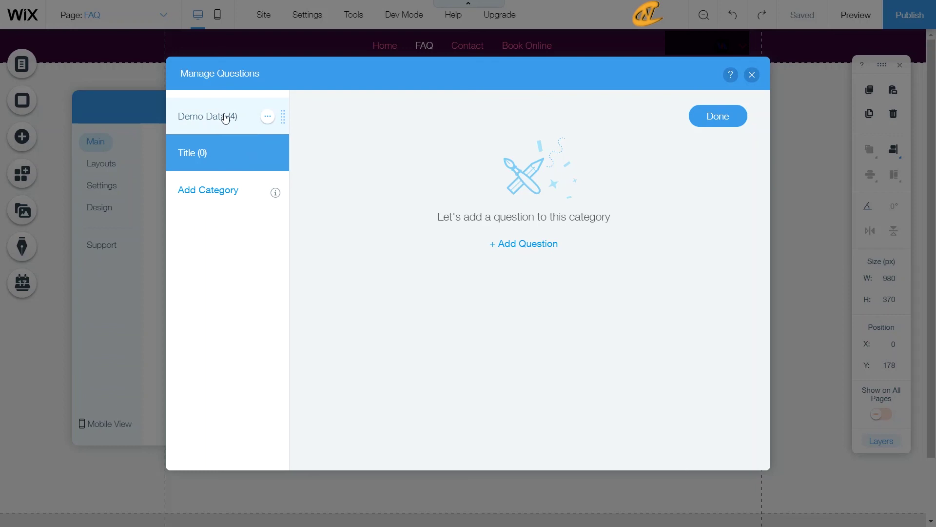
{"action": "left_click", "coordinate": [225, 117]}
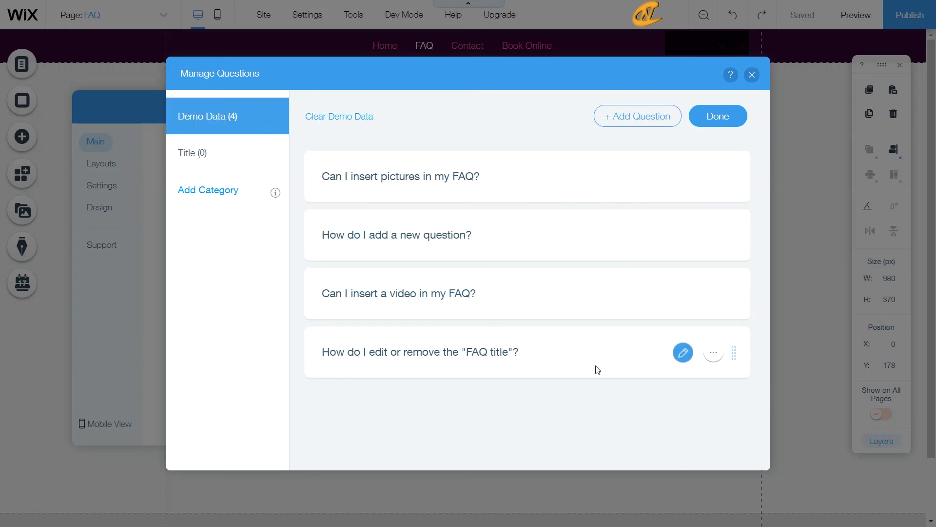
- Move the FAQ-title question from Demo Data into the Title category, confirm it there, and close the manager
{"action": "left_click_drag", "start_coordinate": [734, 352], "coordinate": [259, 159]}
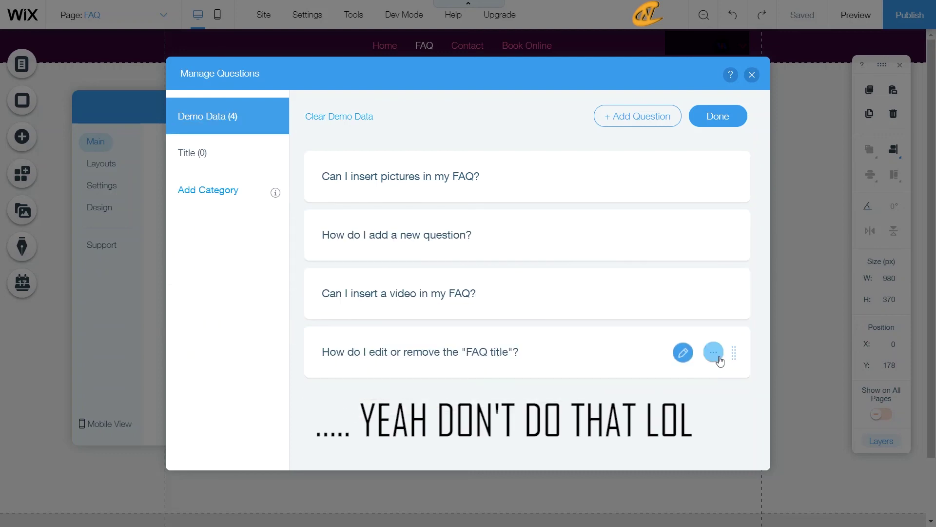
{"action": "left_click", "coordinate": [716, 353]}
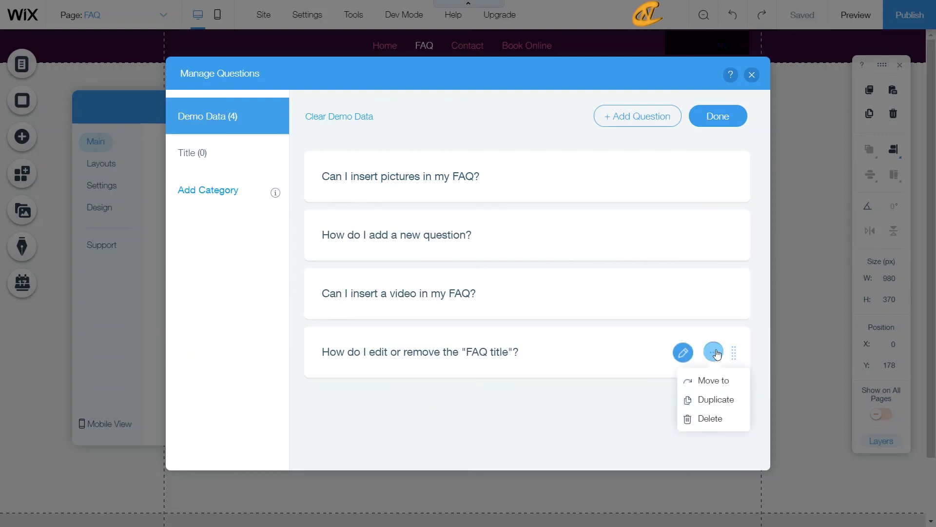
{"action": "left_click", "coordinate": [712, 381]}
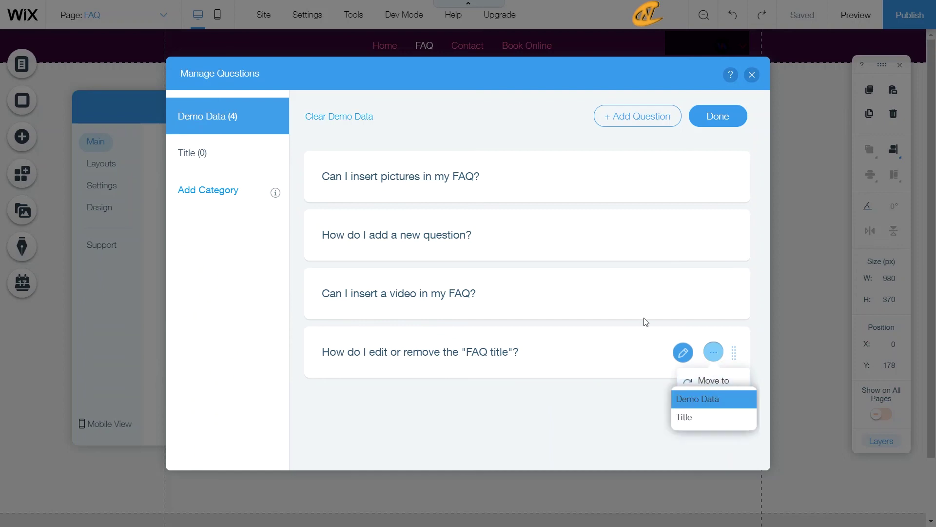
{"action": "left_click", "coordinate": [711, 418]}
{"action": "left_click", "coordinate": [245, 164]}
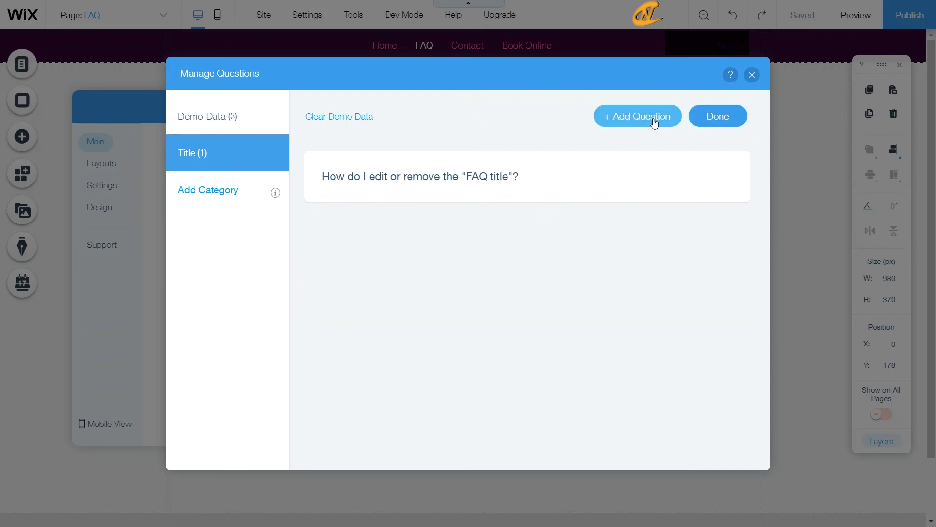
{"action": "left_click", "coordinate": [728, 117]}
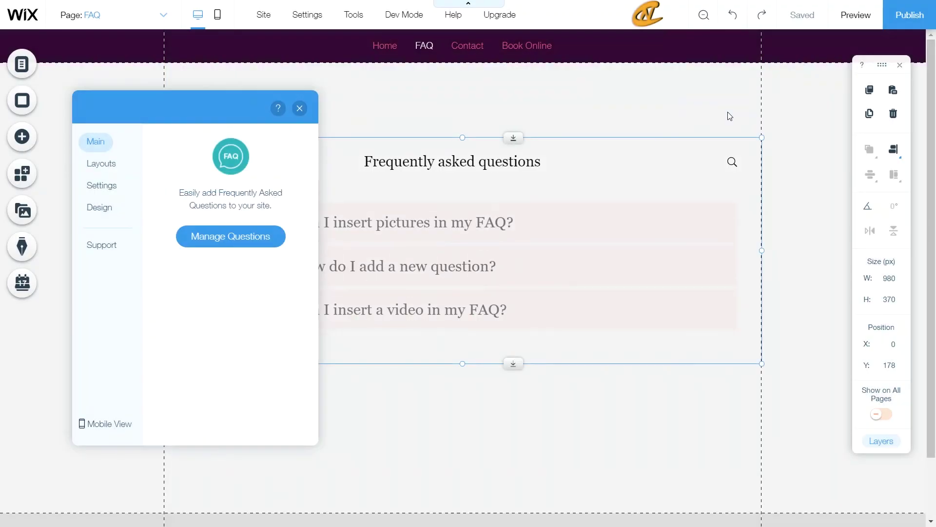
- Close the FAQ settings, stretch the FAQ widget taller on the page, and switch to preview
{"action": "left_click", "coordinate": [300, 109]}
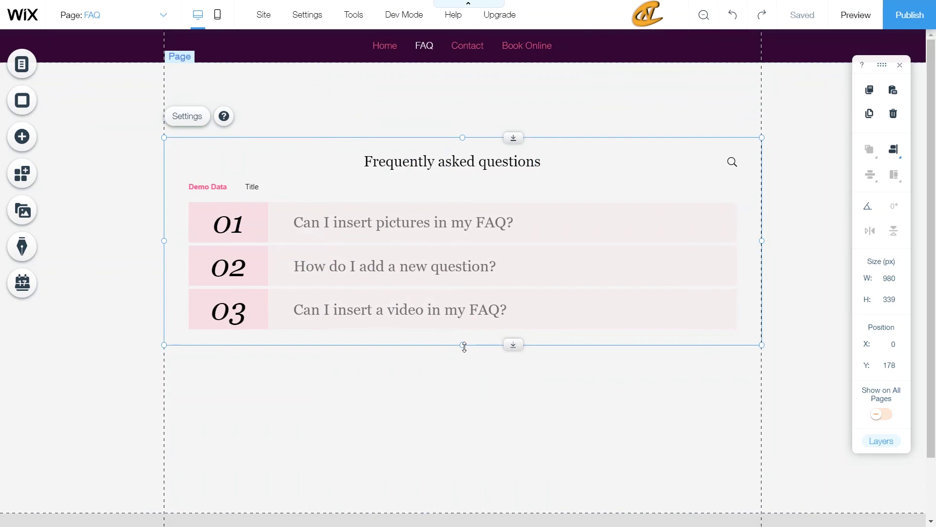
{"action": "left_click_drag", "start_coordinate": [466, 345], "coordinate": [459, 415]}
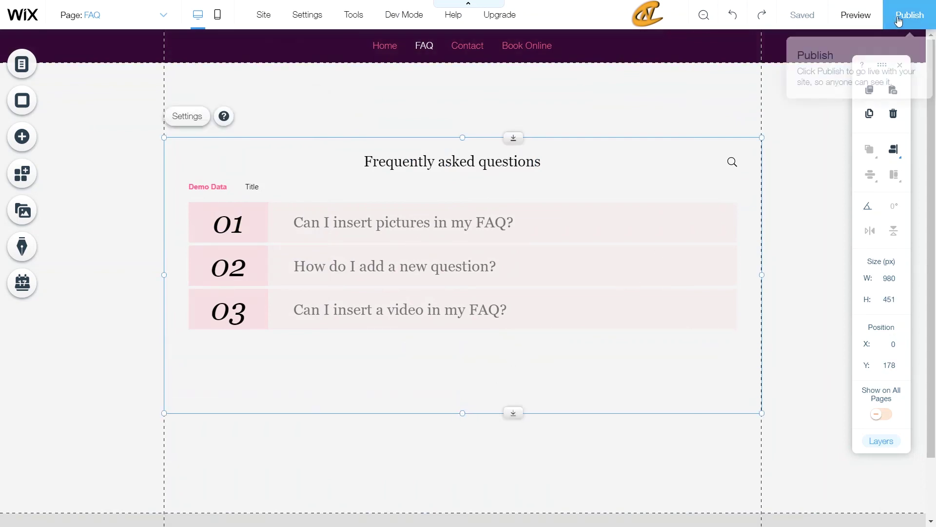
{"action": "left_click", "coordinate": [526, 117]}
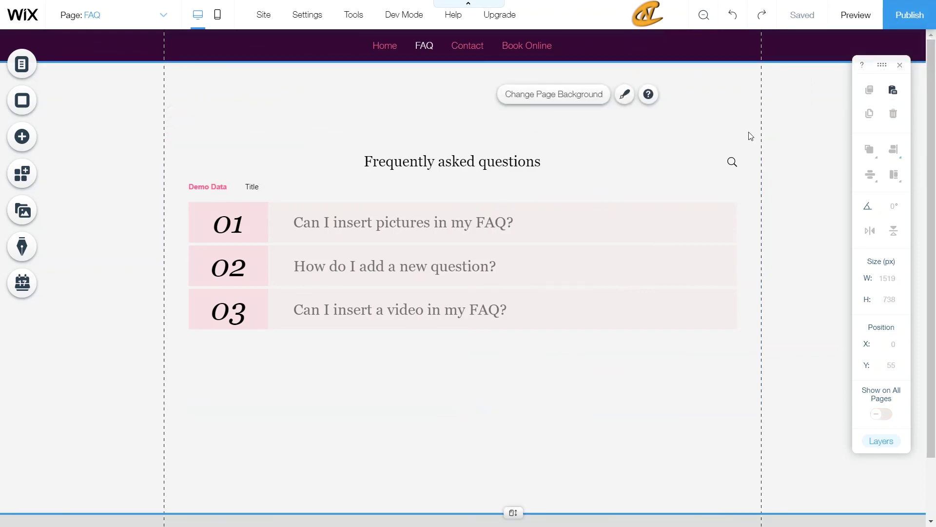
{"action": "left_click", "coordinate": [856, 16]}
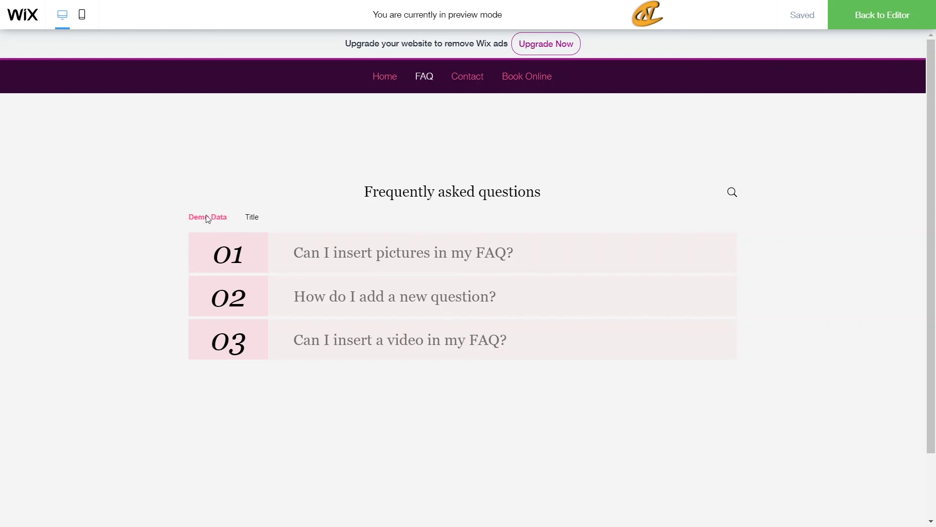
- Expand question 02 to read its answer, then collapse it again
{"action": "left_click", "coordinate": [355, 296]}
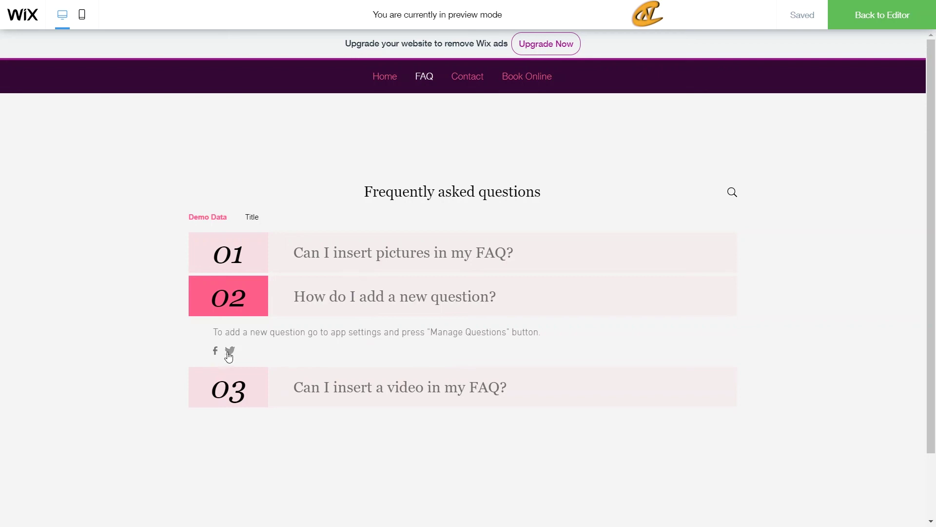
{"action": "left_click", "coordinate": [370, 296]}
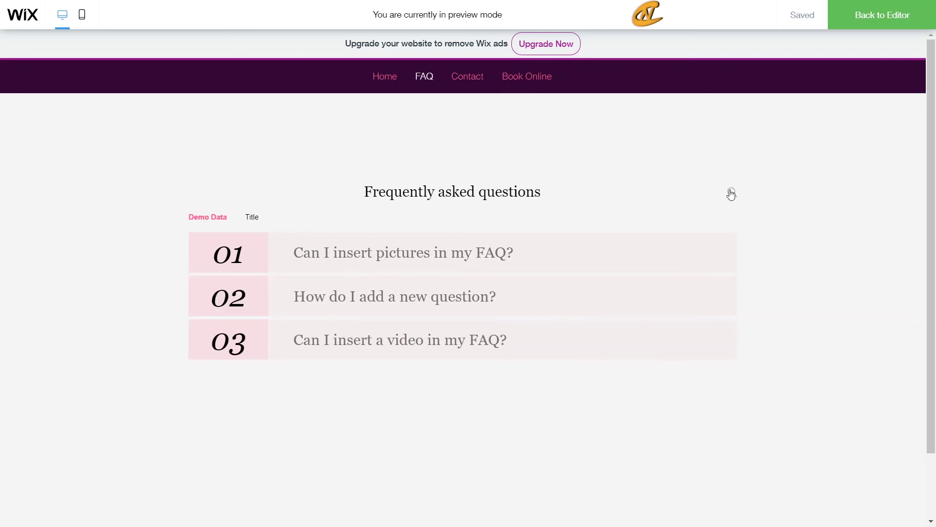